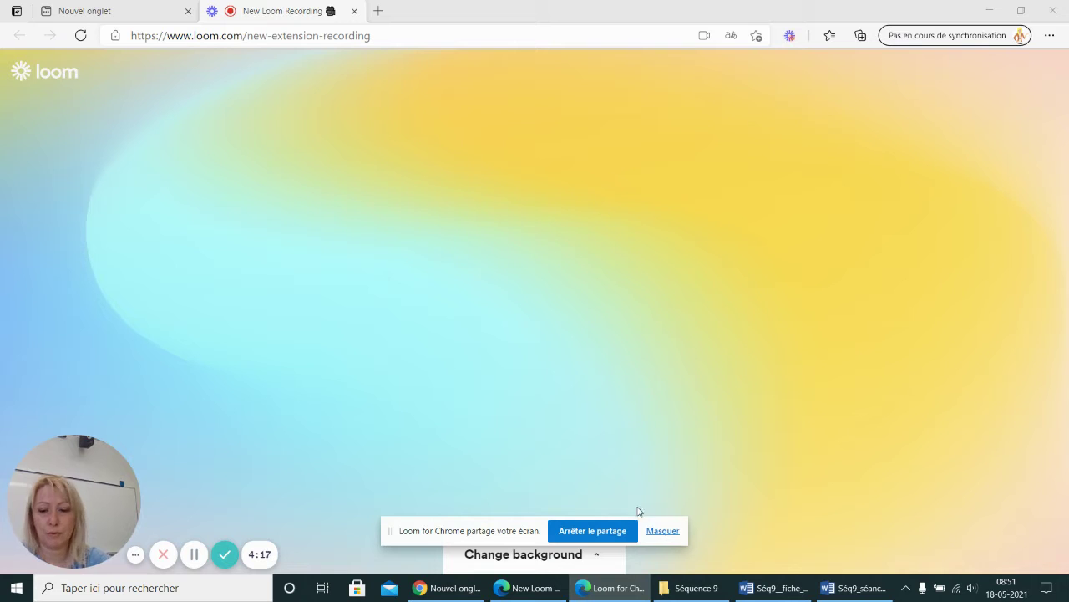
Switch to the Word document Séq9__fiche_eleve and go to the box of tutorial instructions on its first page
click(836, 594)
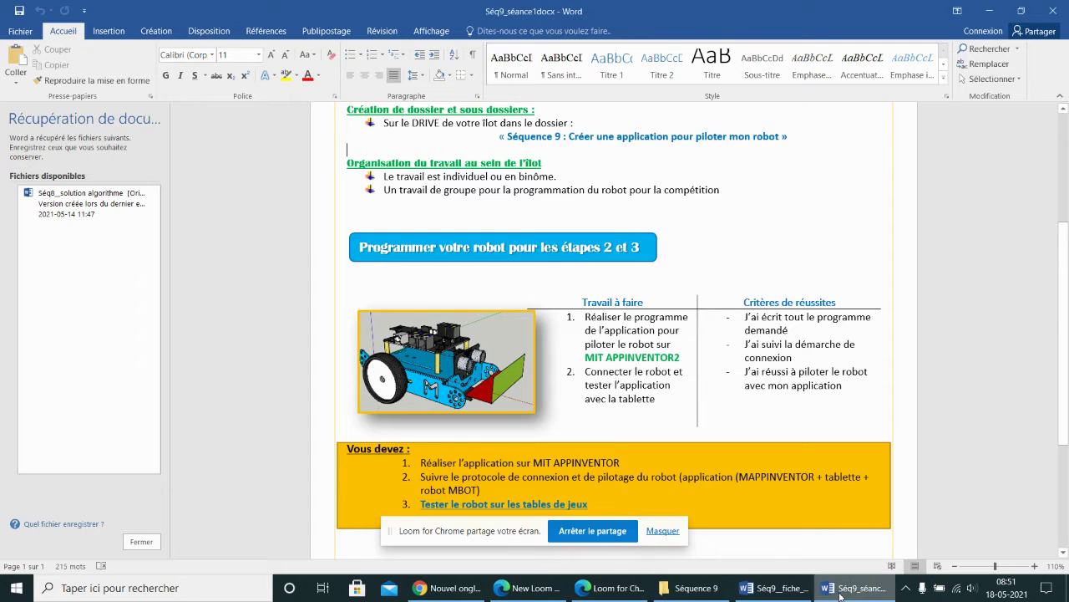
click(773, 587)
scroll(711, 317, up, 4)
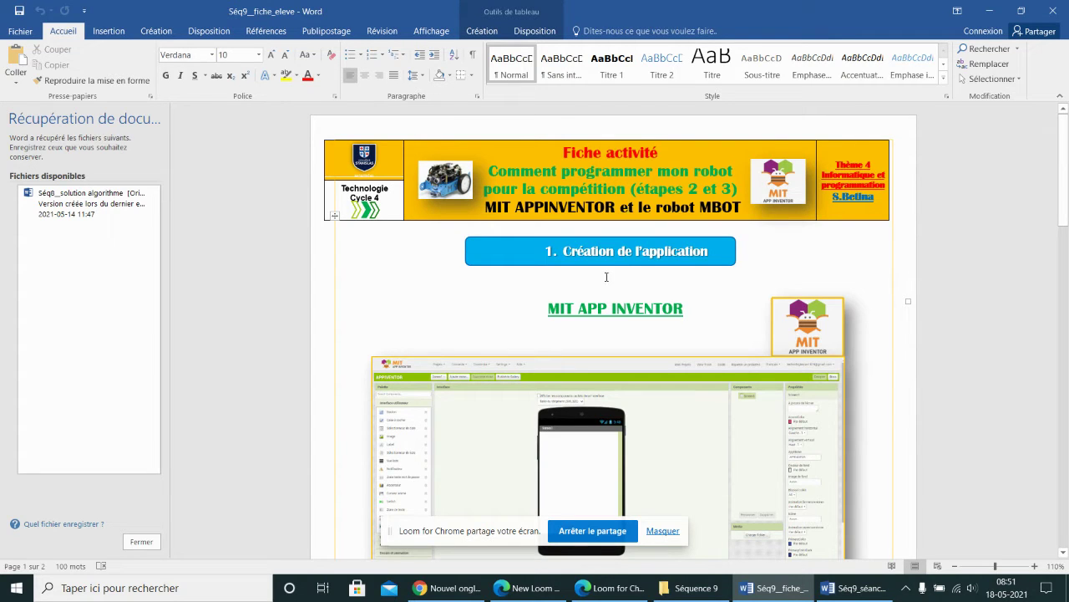
scroll(606, 277, down, 8)
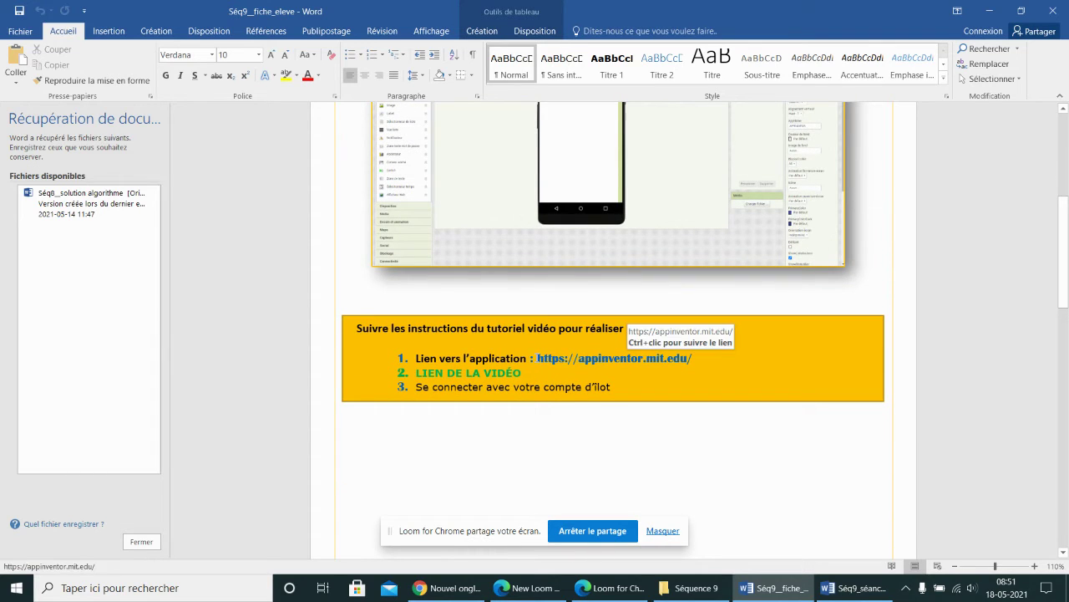
drag(537, 357, 687, 358)
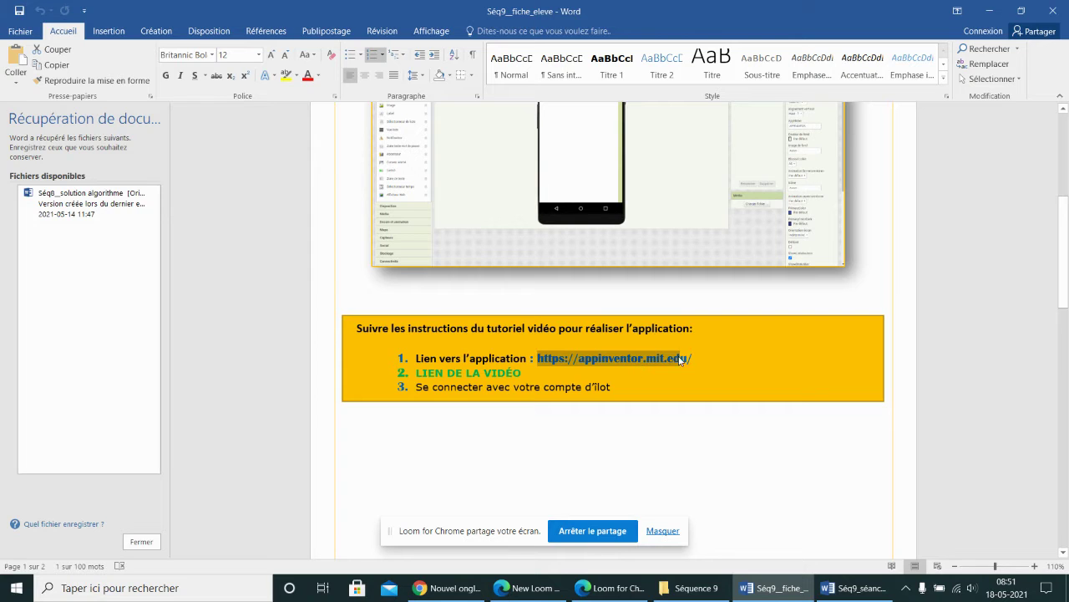
click(697, 359)
drag(538, 358, 693, 357)
key(ctrl+c)
right_click(638, 357)
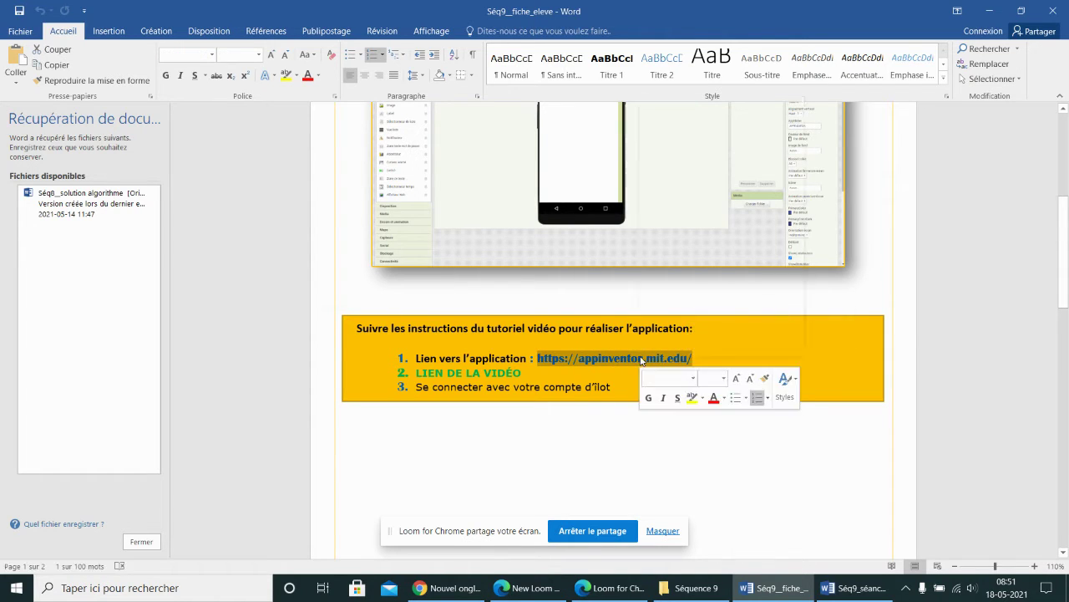
click(671, 123)
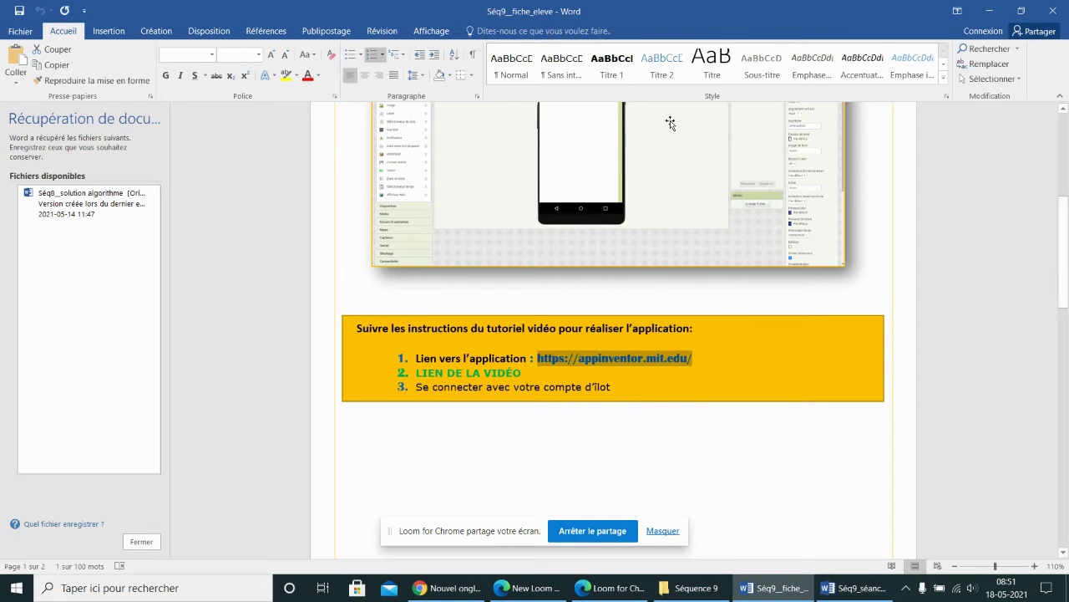
Switch to Chrome, open the copied App Inventor address in a new tab and dismiss the translation offer
click(447, 587)
click(189, 12)
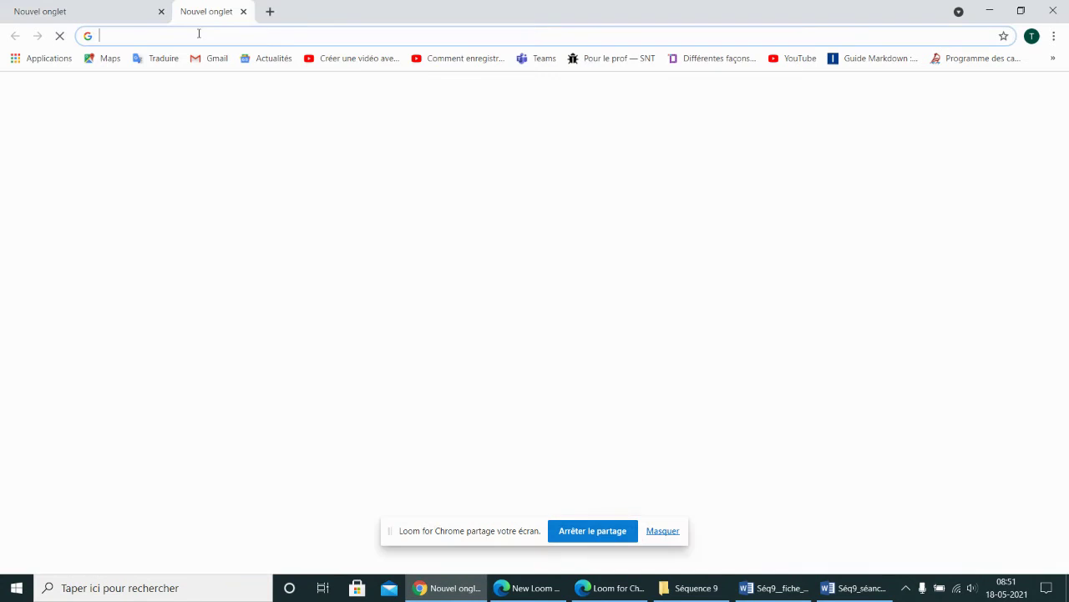
click(198, 34)
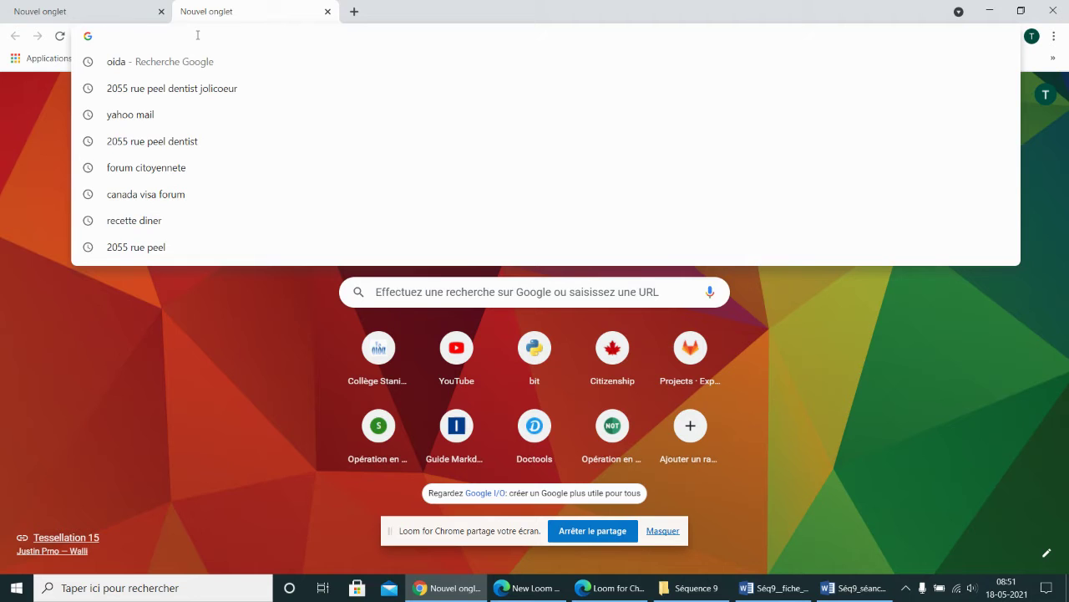
key(ctrl+v)
key(Return)
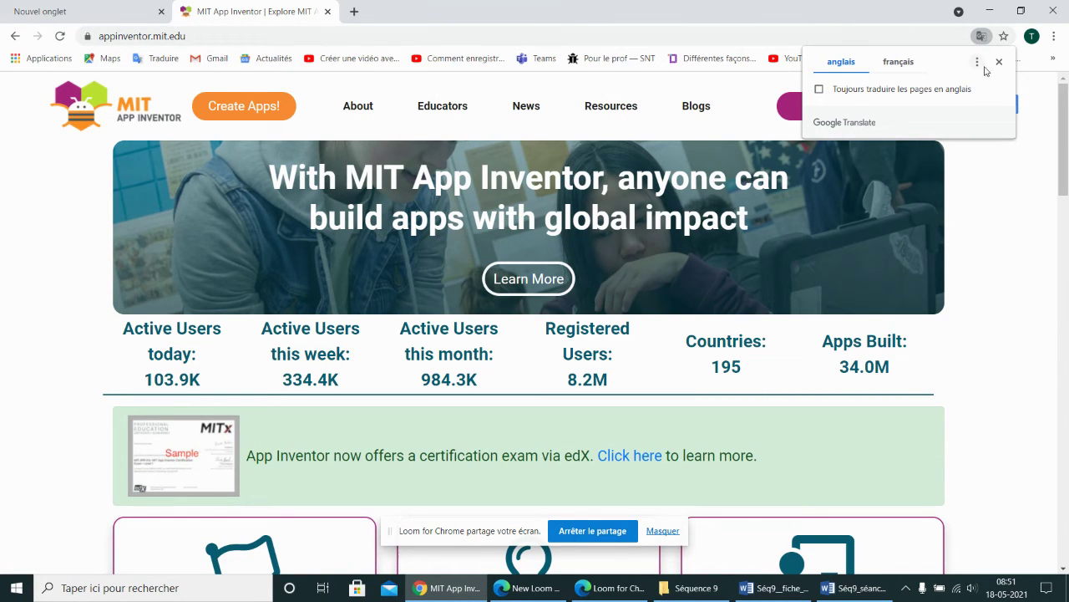
click(998, 62)
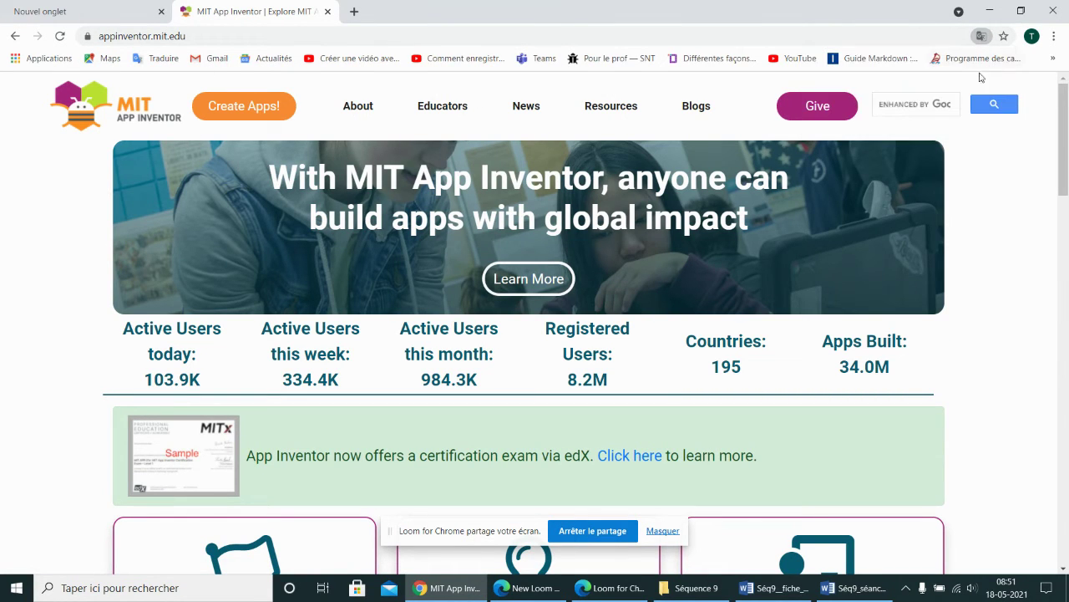
Start creating apps in App Inventor, sign in with the technology class Google account and close the welcome message
click(239, 110)
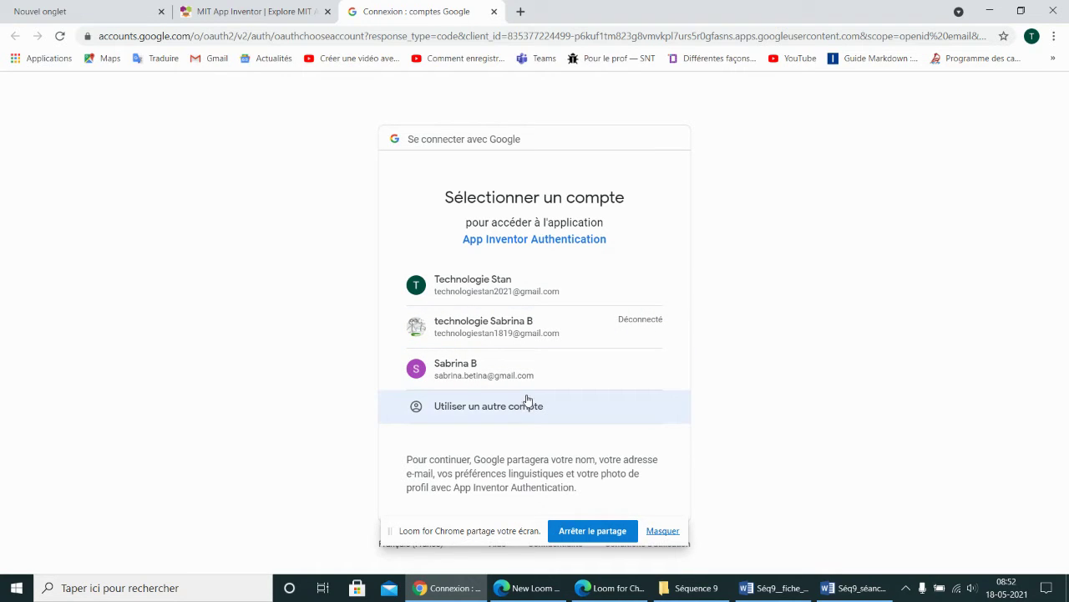
click(488, 290)
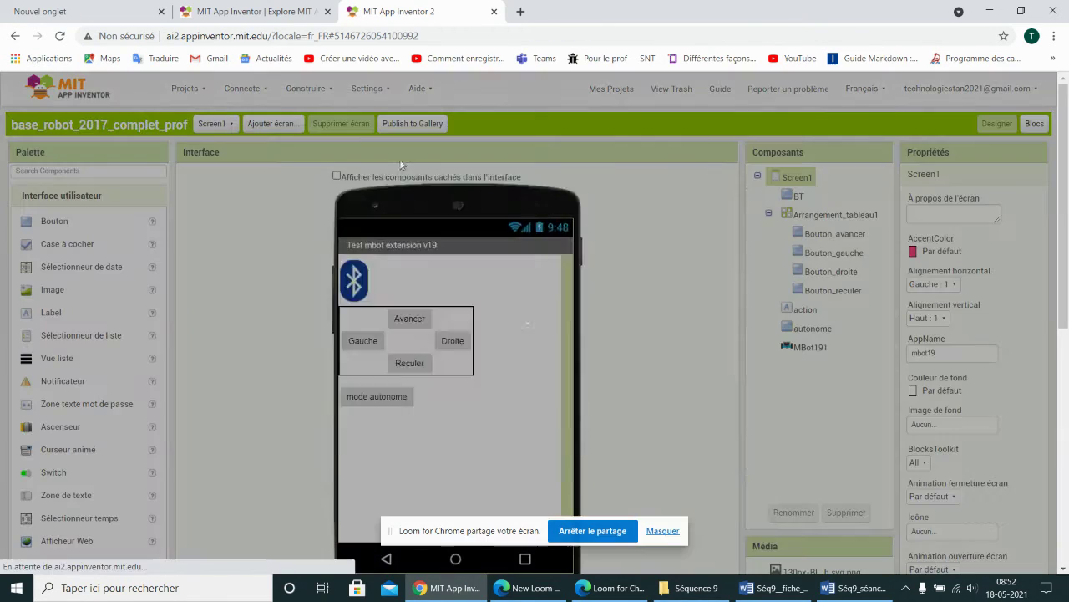
click(365, 498)
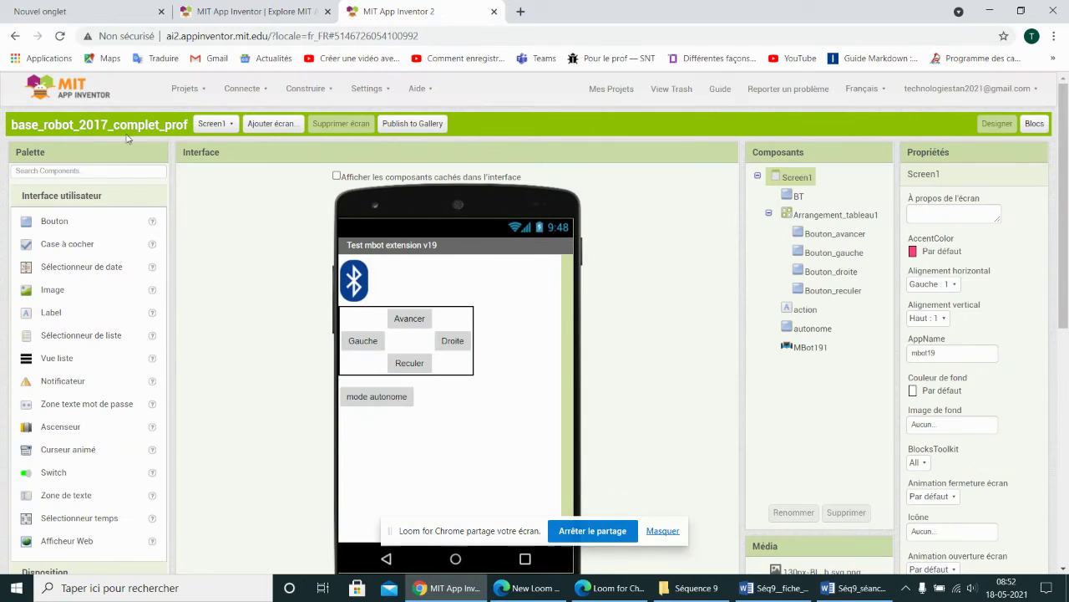
Create a new App Inventor project named Mbot4eme8i7
click(184, 89)
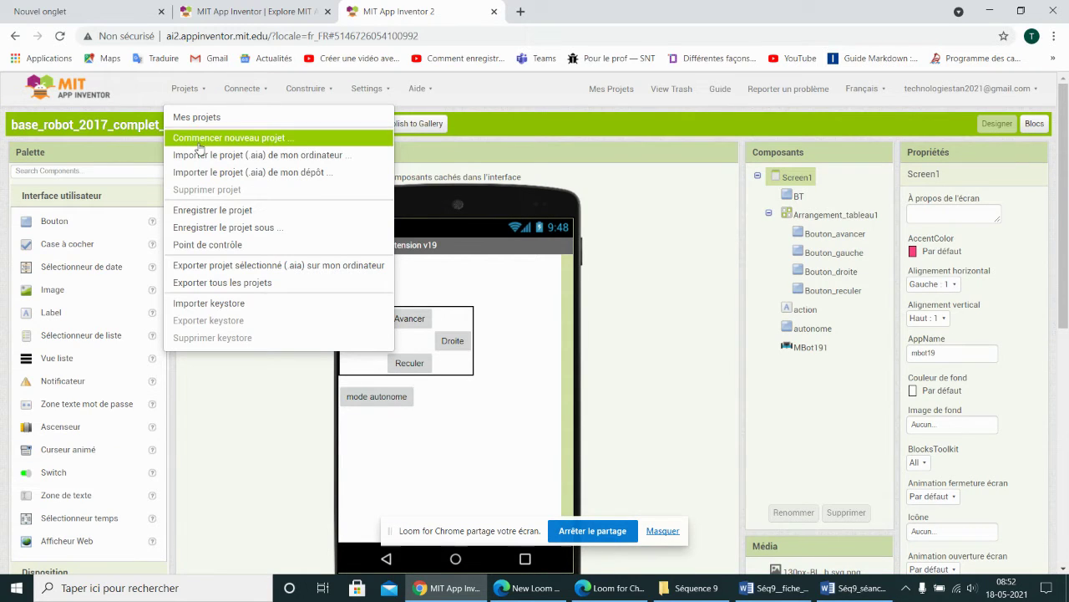
click(203, 141)
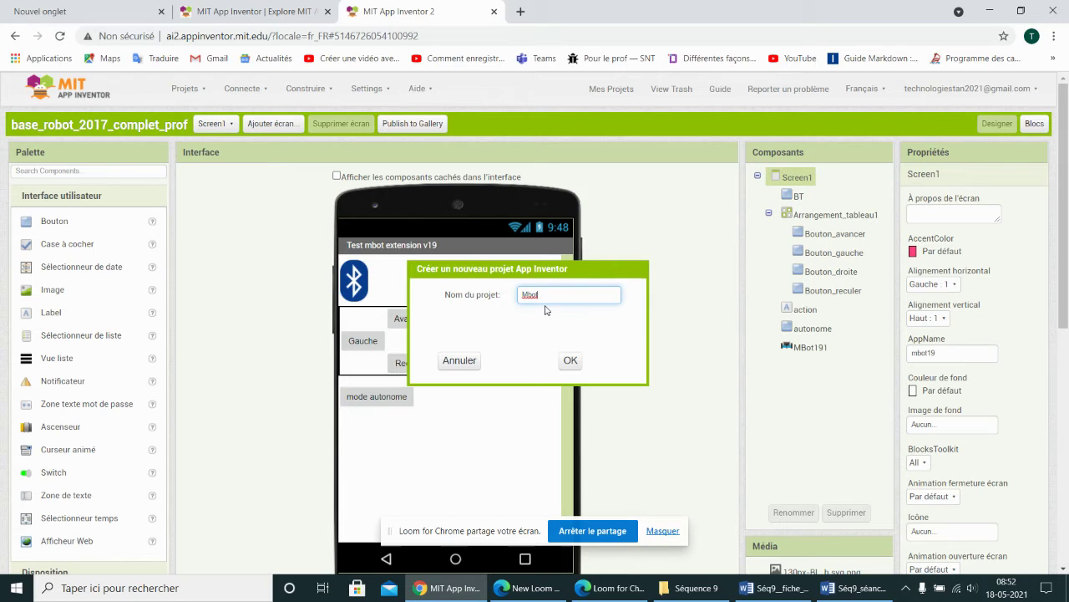
text(4)
text(i7)
click(570, 363)
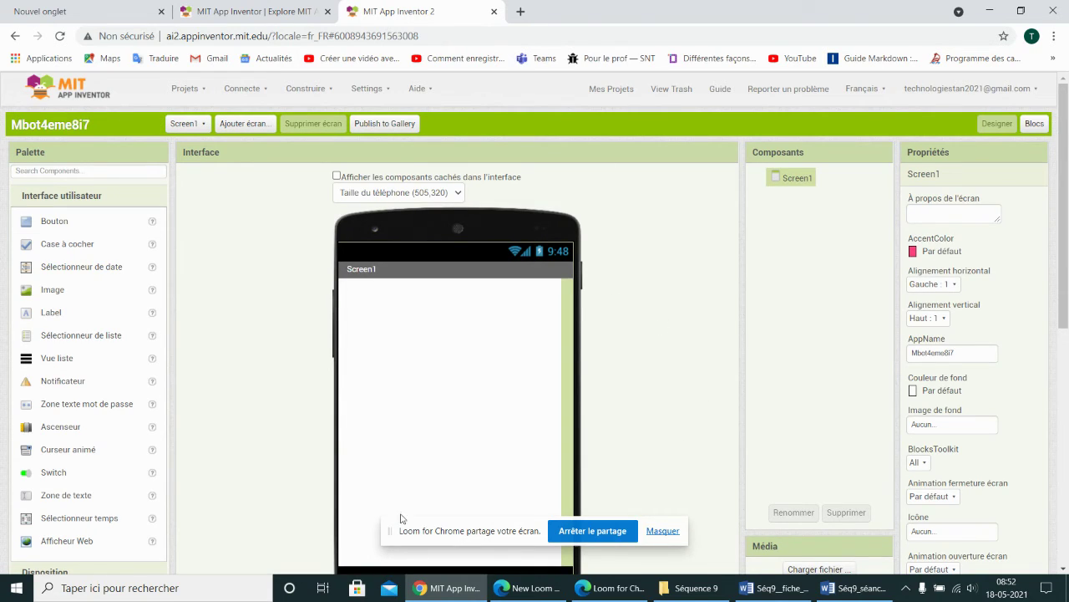
Look over the new project's empty phone screen in the Designer and its Blocks editor
click(663, 532)
scroll(487, 423, down, 1)
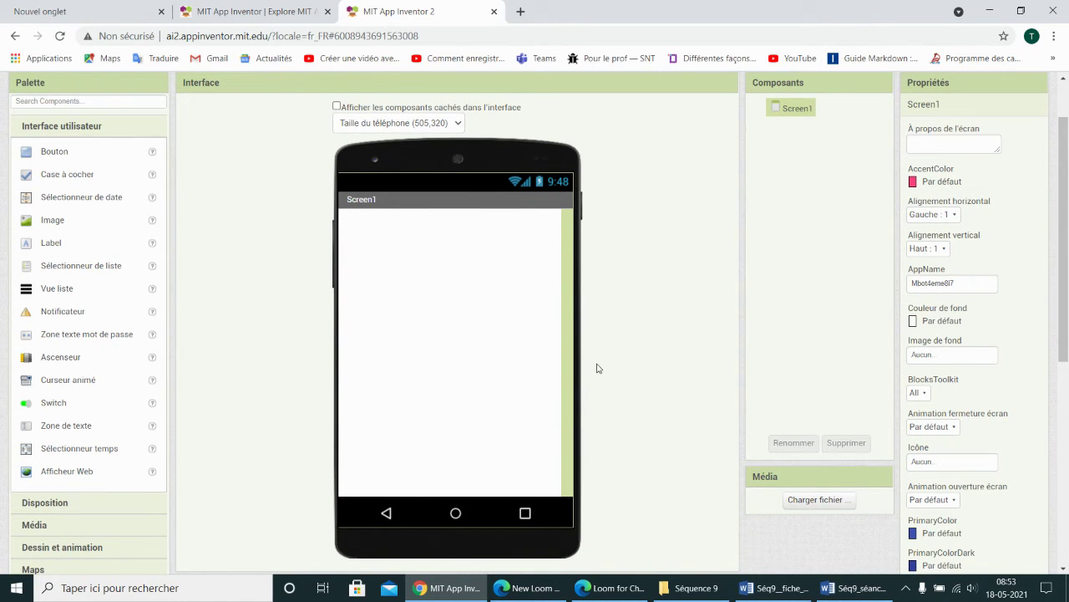
scroll(598, 369, up, 1)
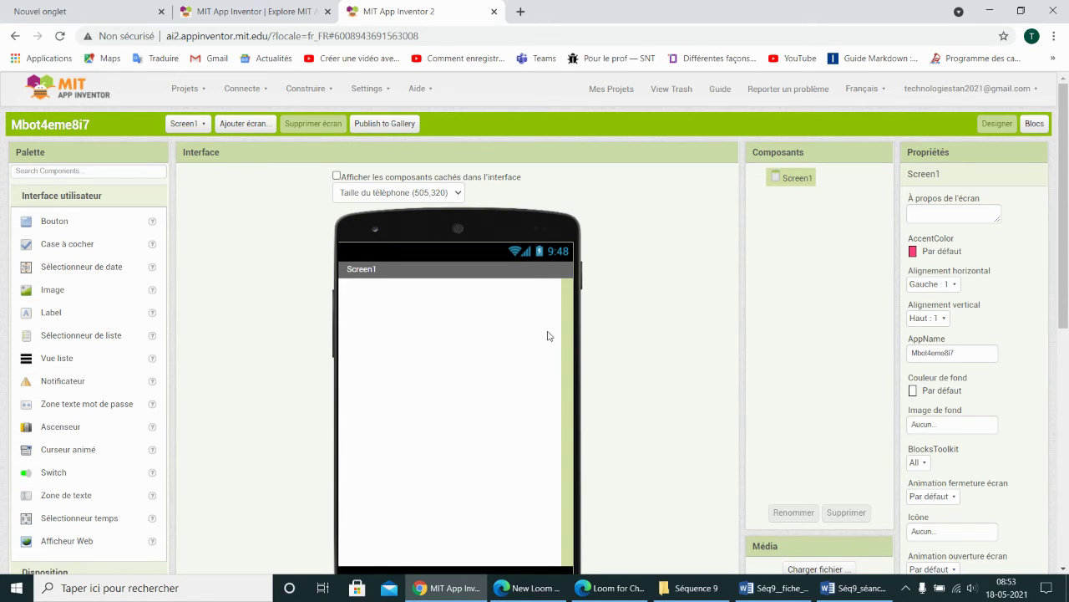
click(1035, 123)
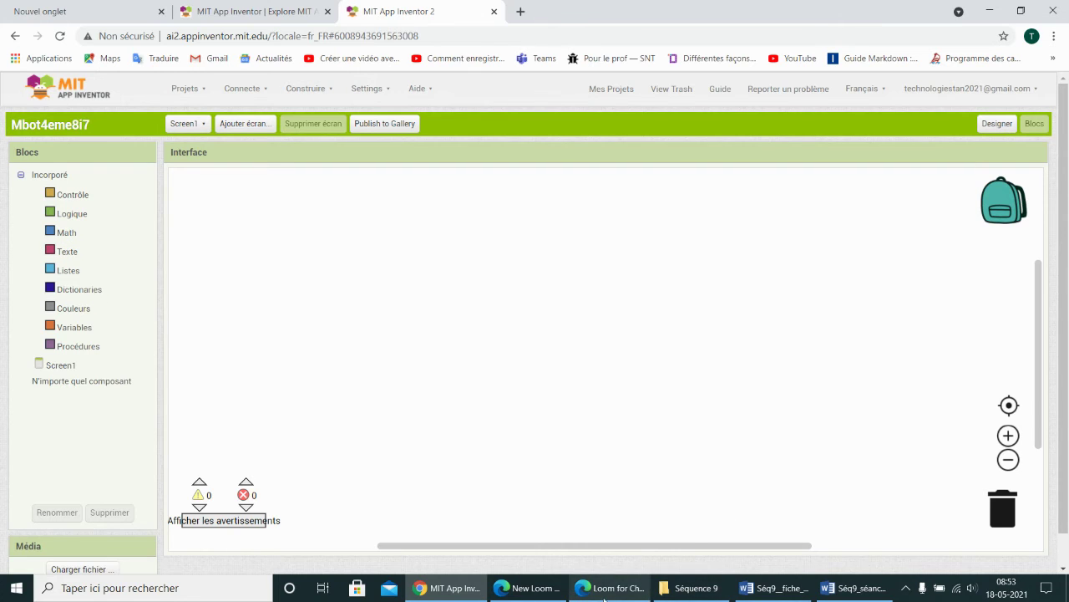
click(532, 590)
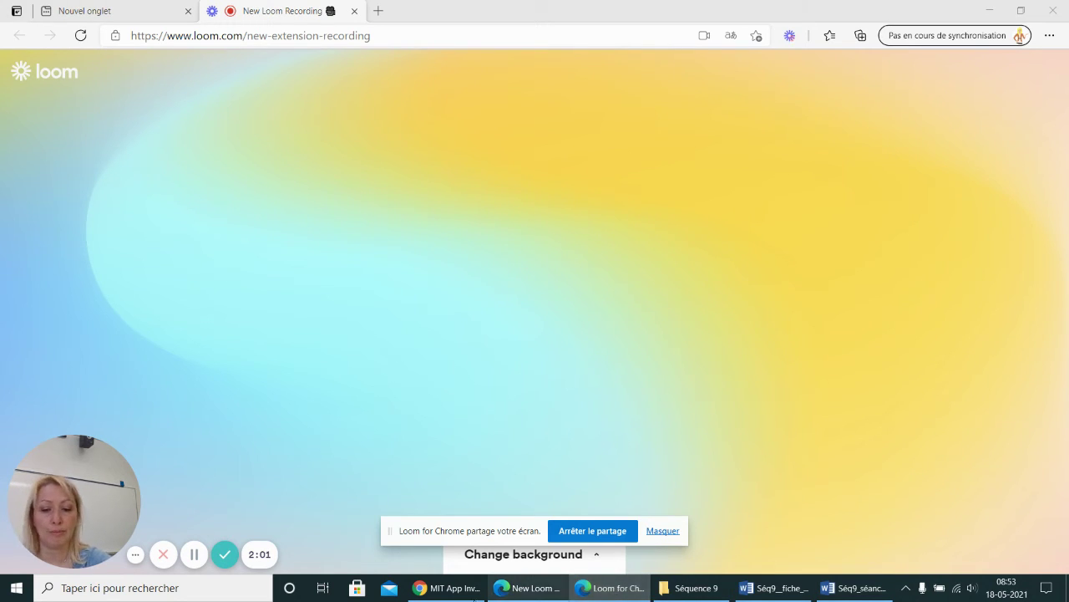
click(472, 595)
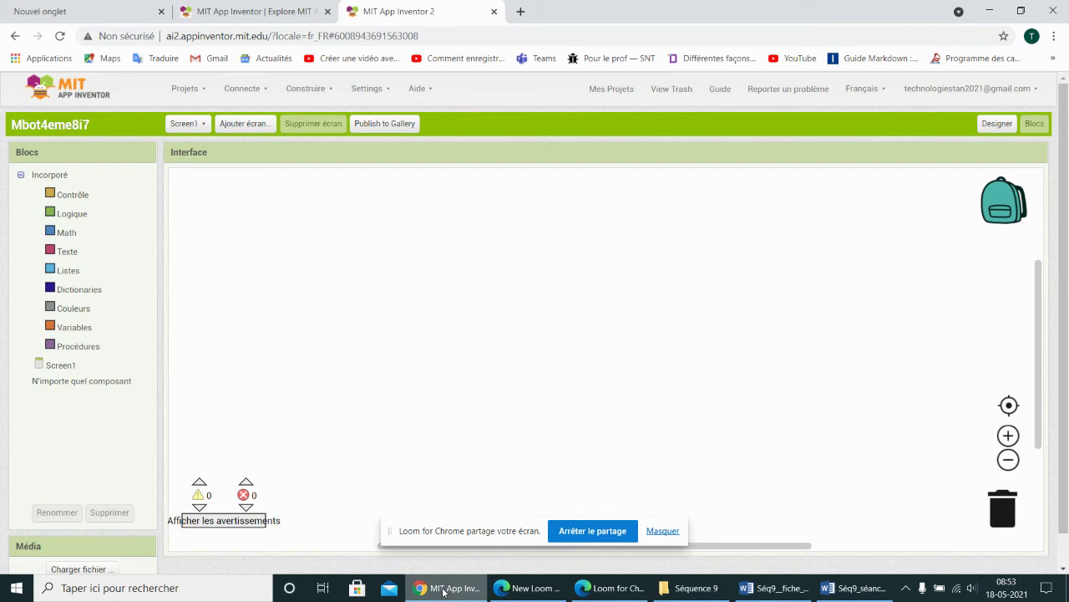
Return to the Designer and add a Zone de texte component to the upper part of Screen1
click(983, 125)
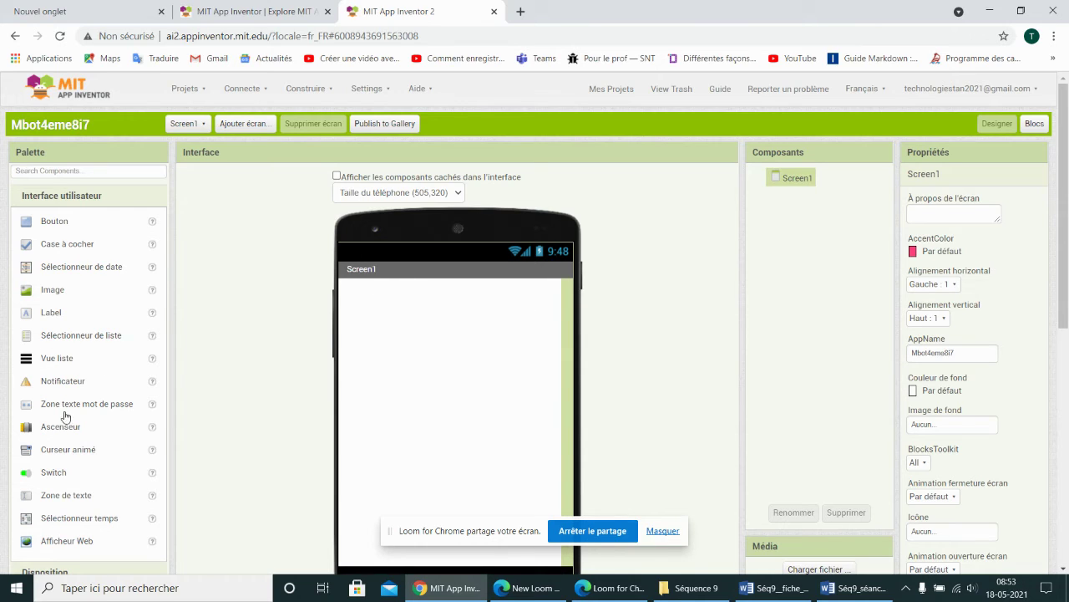
scroll(125, 410, down, 3)
scroll(125, 410, up, 2)
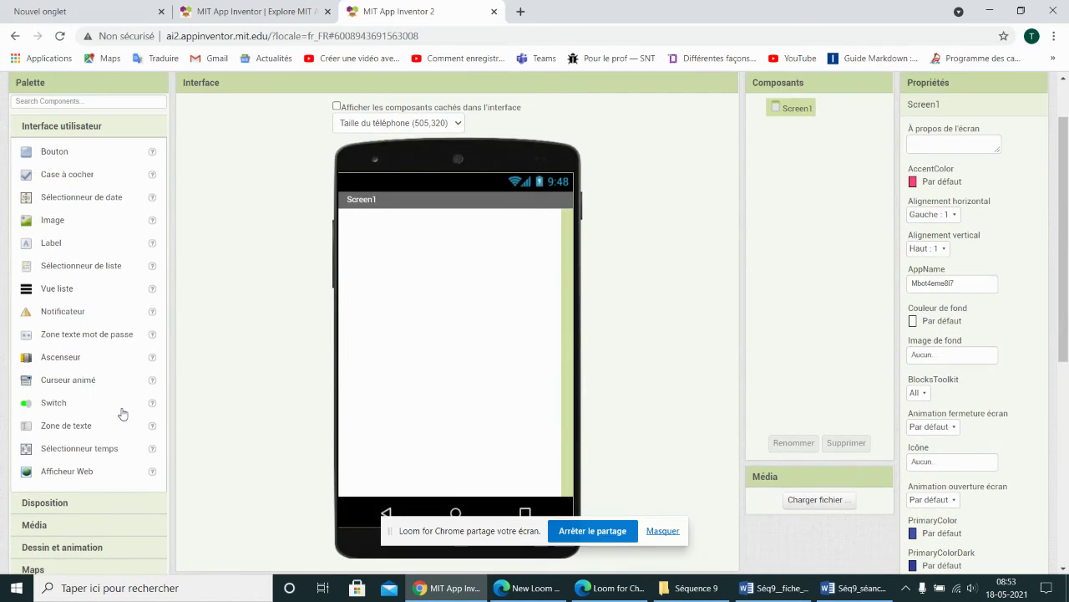
drag(57, 430, 471, 216)
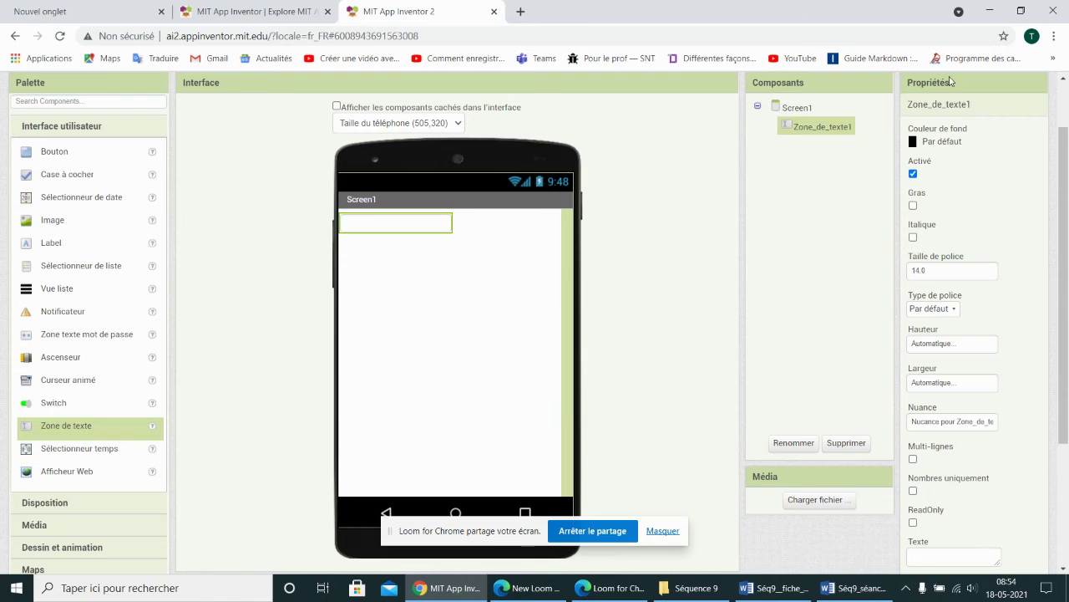
Set the text box's background colour to Aucun and make its text bold
click(923, 142)
click(913, 206)
Set the text box's height to 30 pixels and its width to Remplir parent
click(954, 346)
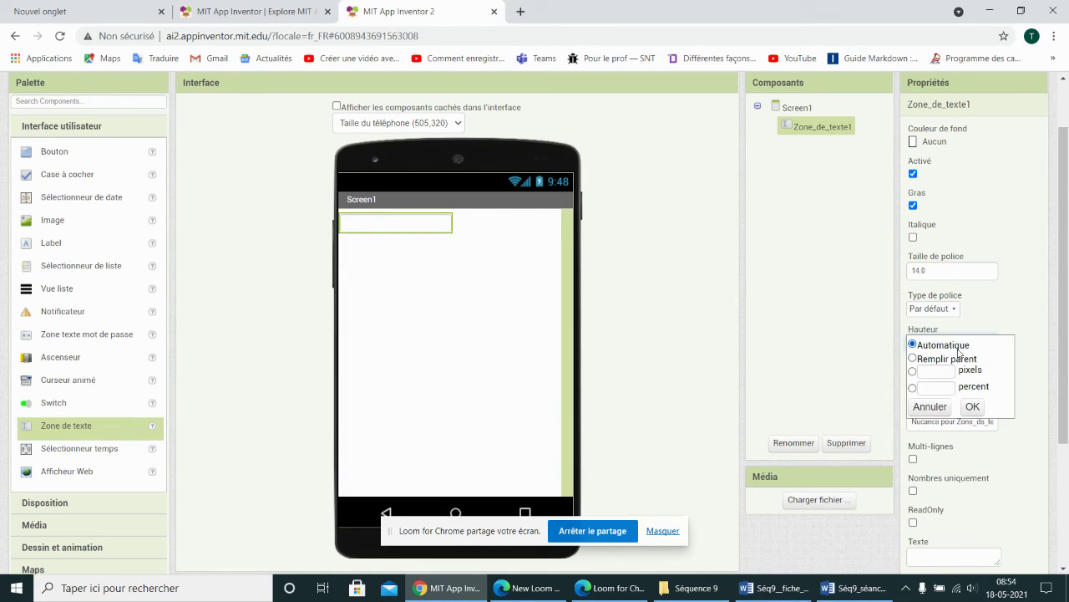
click(935, 372)
text(30)
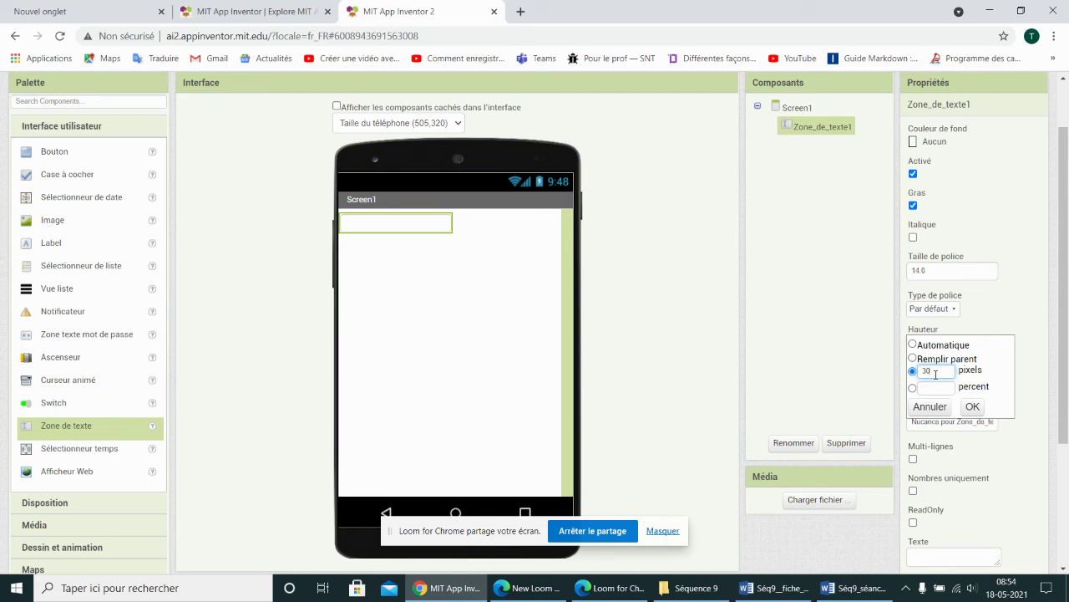
click(971, 407)
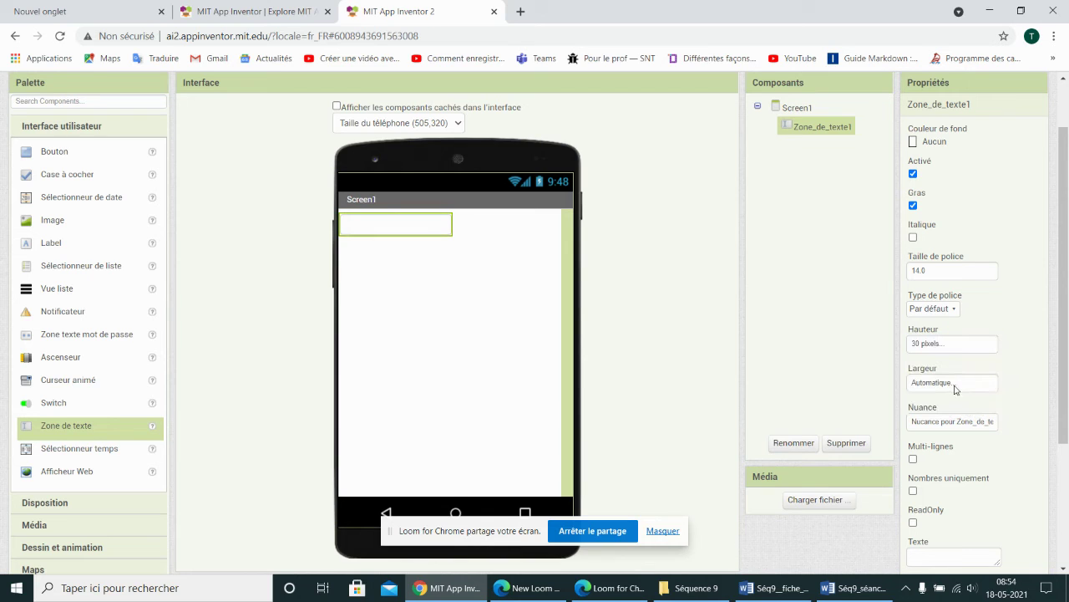
click(949, 386)
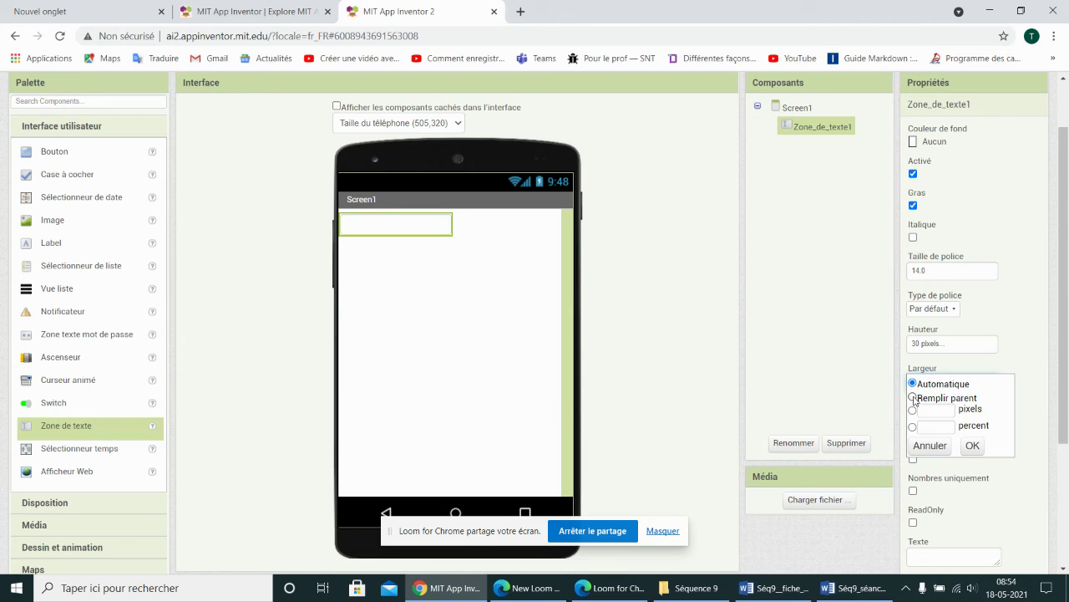
click(914, 397)
click(973, 445)
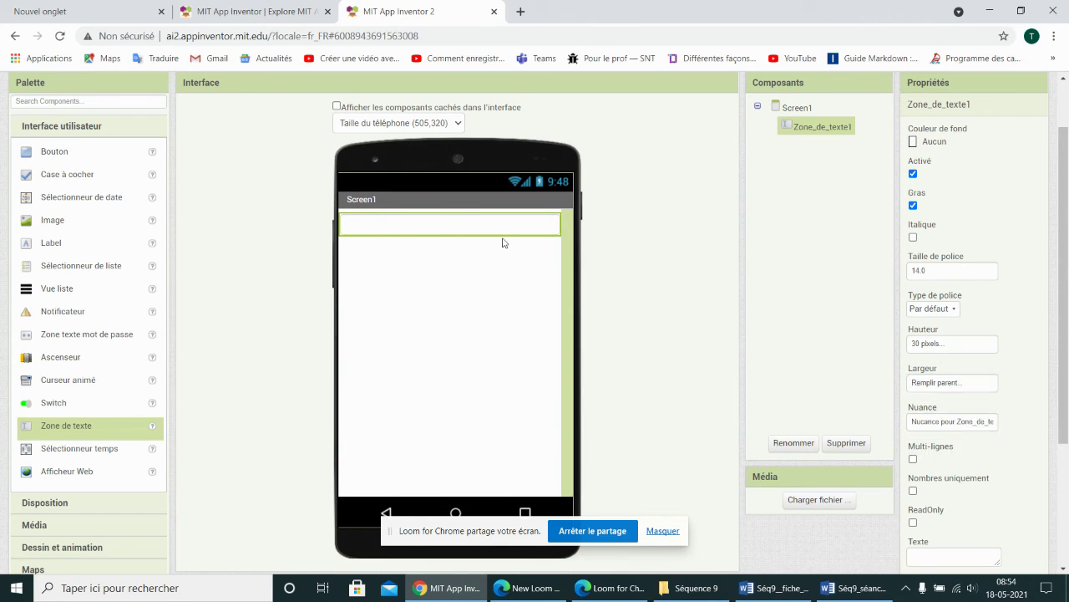
Enter "Mbot mon pote" as the text box's text and set its text colour to Orange
scroll(988, 416, down, 1)
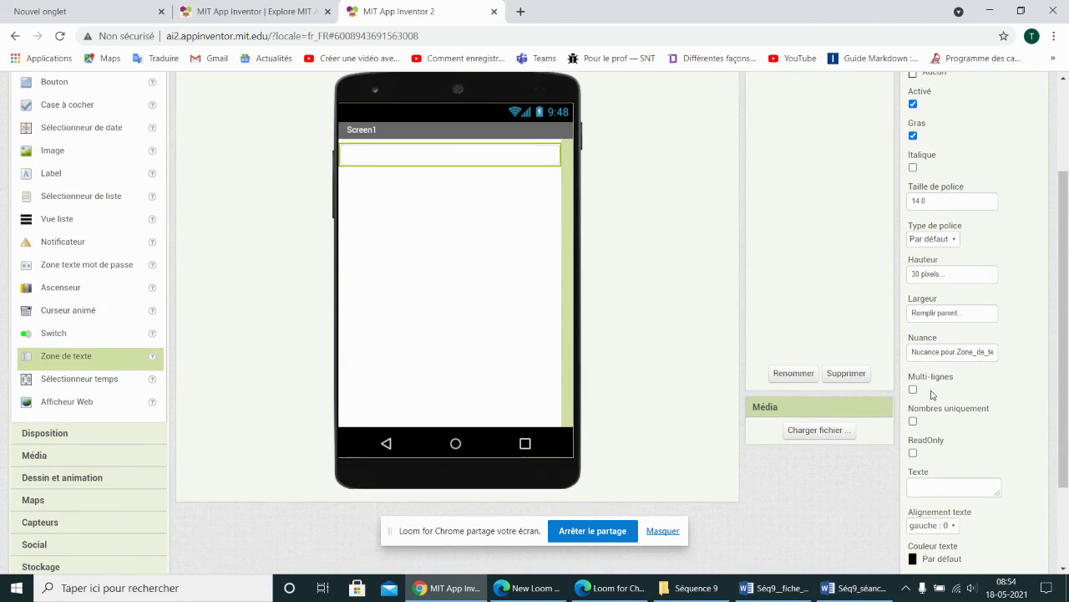
scroll(948, 405, down, 1)
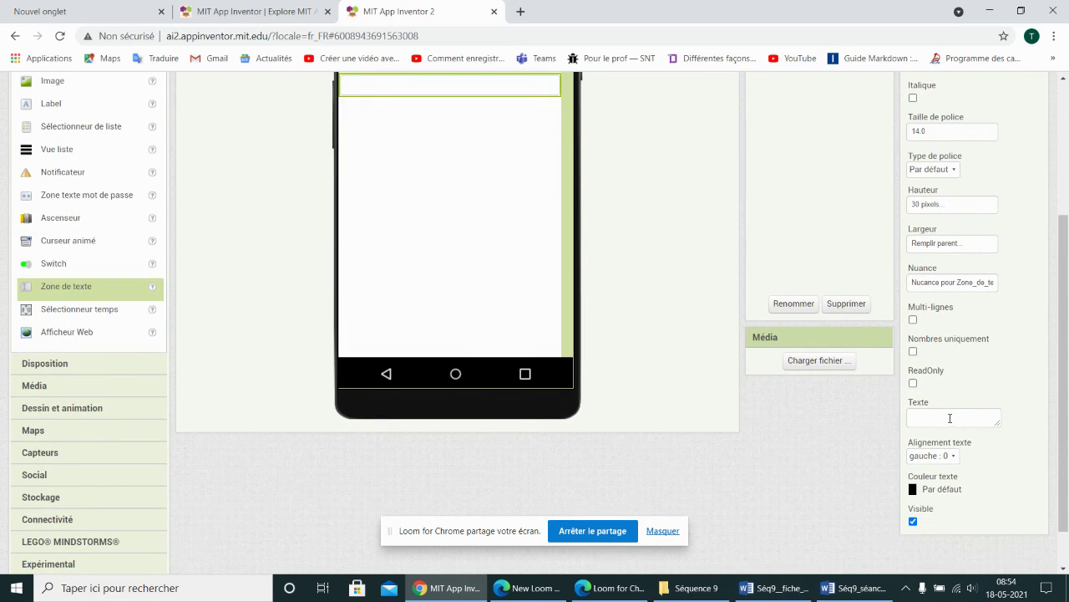
click(945, 420)
text(R)
click(934, 493)
click(942, 383)
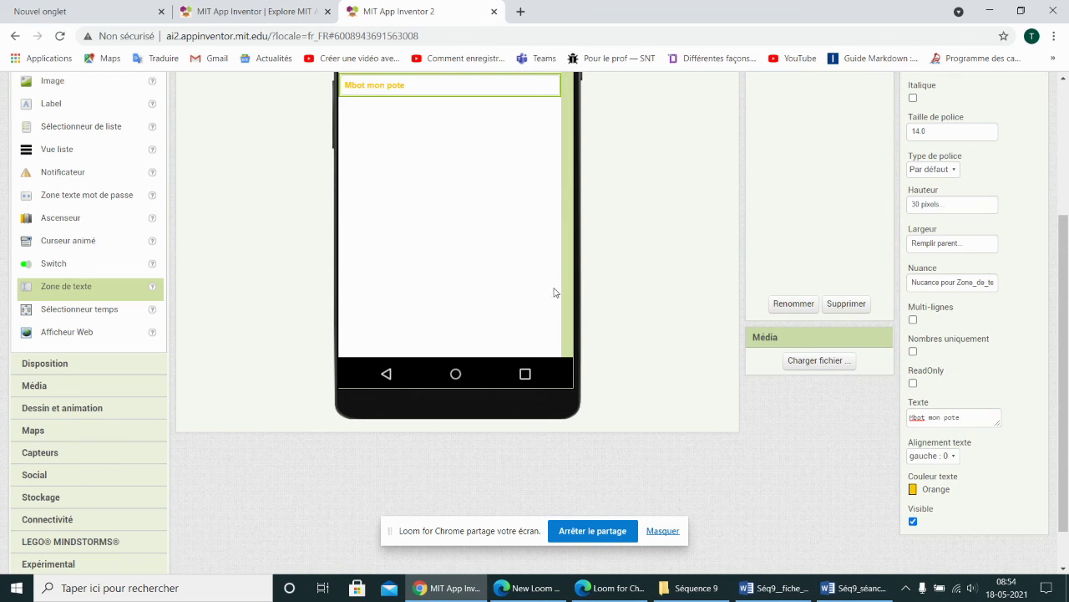
Set the text box's text alignment to centre : 1
scroll(554, 292, up, 3)
scroll(1011, 334, down, 3)
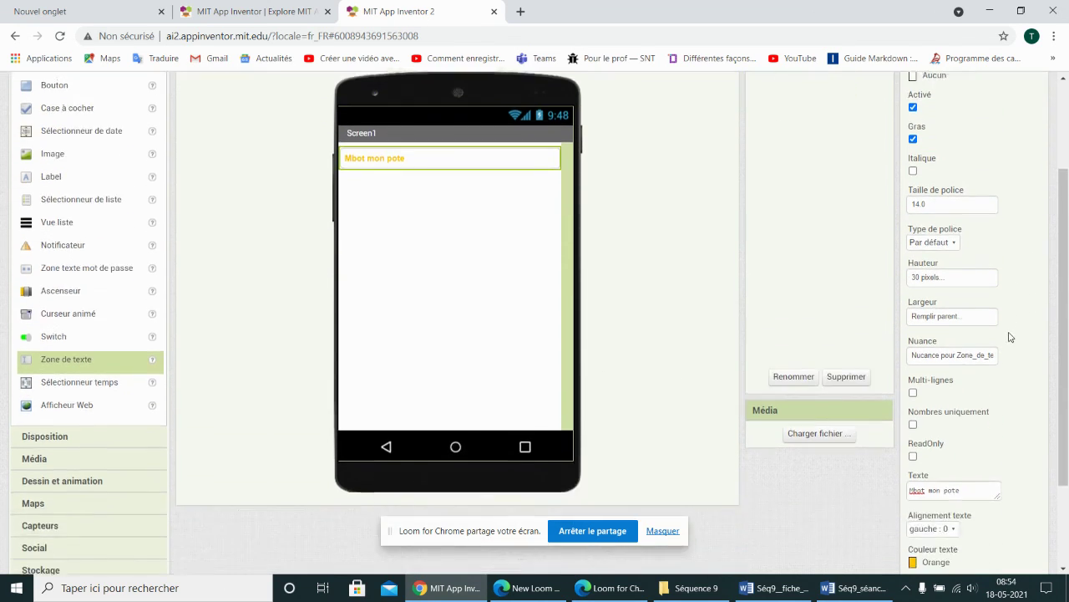
click(951, 456)
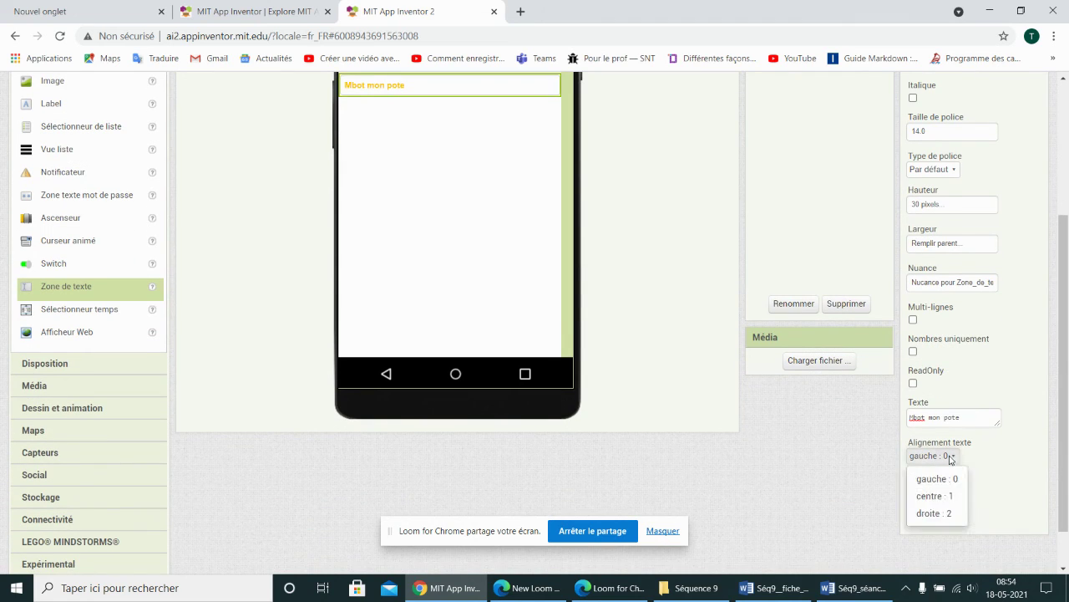
click(930, 494)
scroll(716, 431, up, 1)
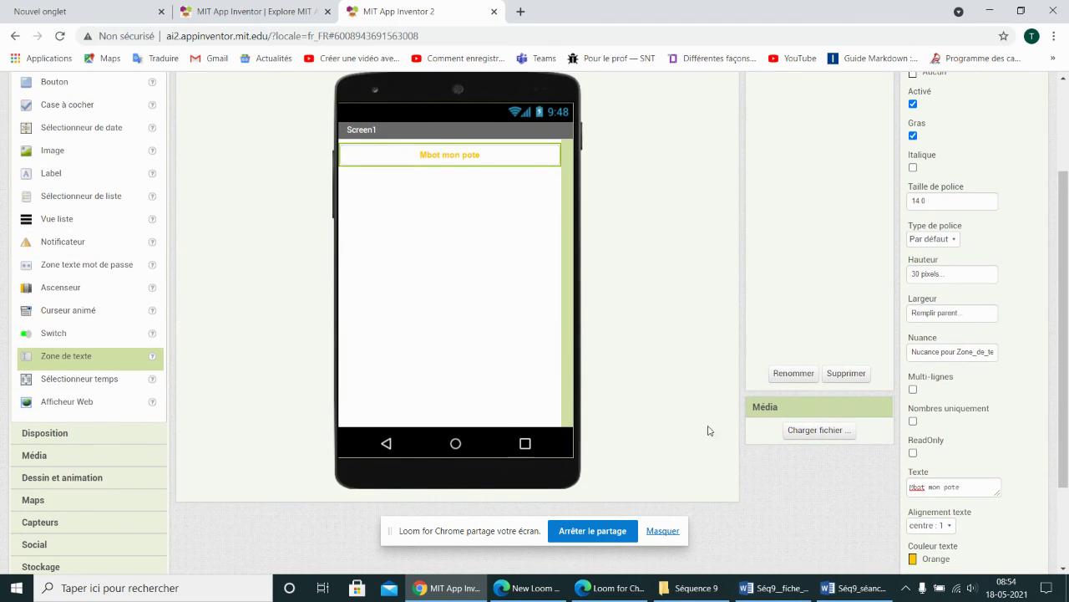
Set the background colour of the "Mbot mon pote" text box to Bleu
scroll(956, 171, up, 4)
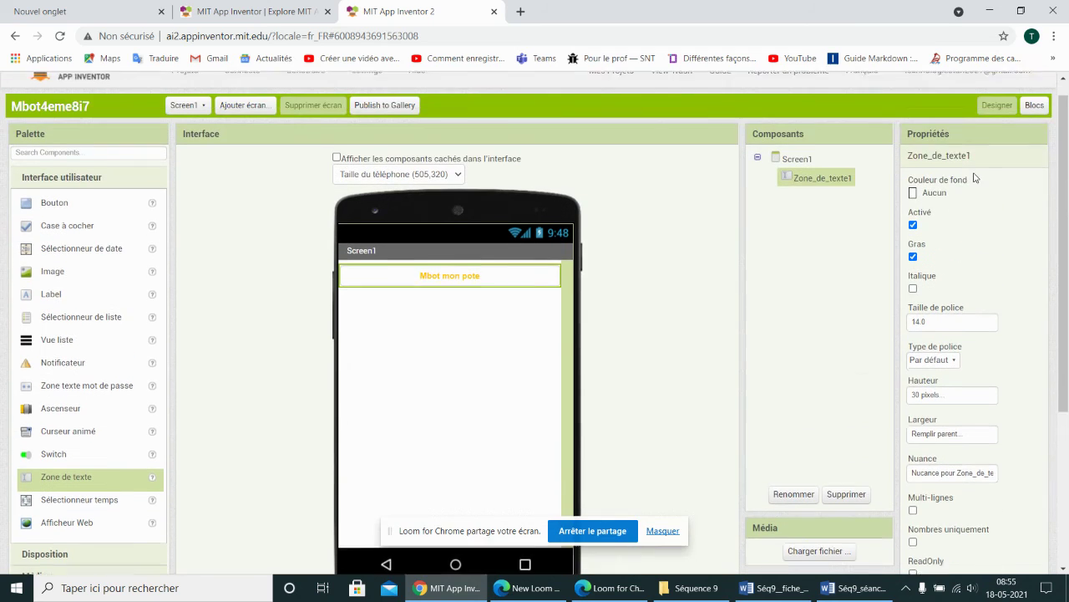
click(913, 212)
click(930, 250)
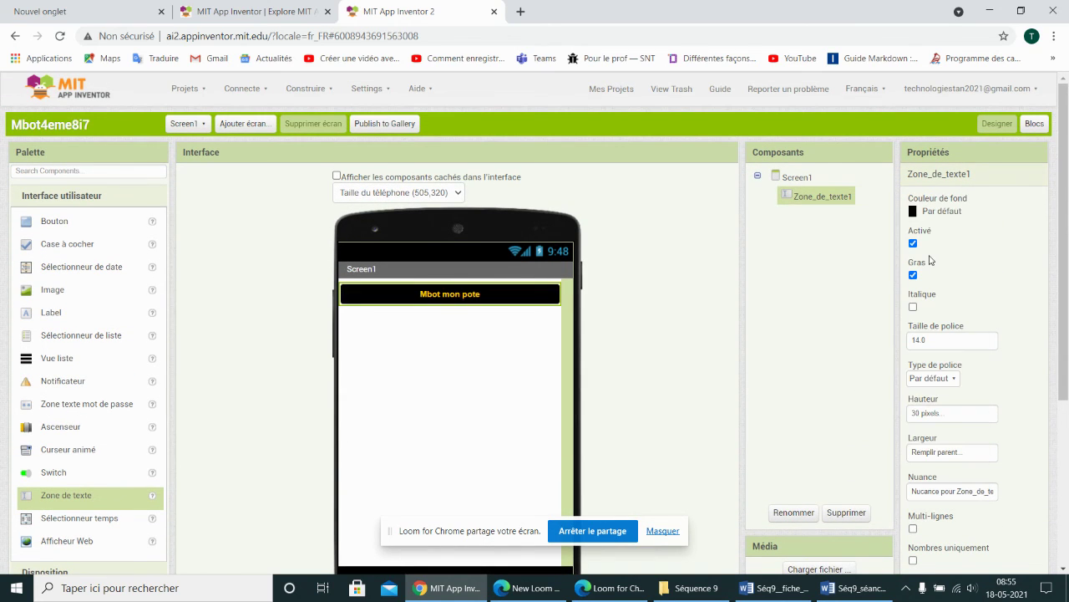
click(950, 213)
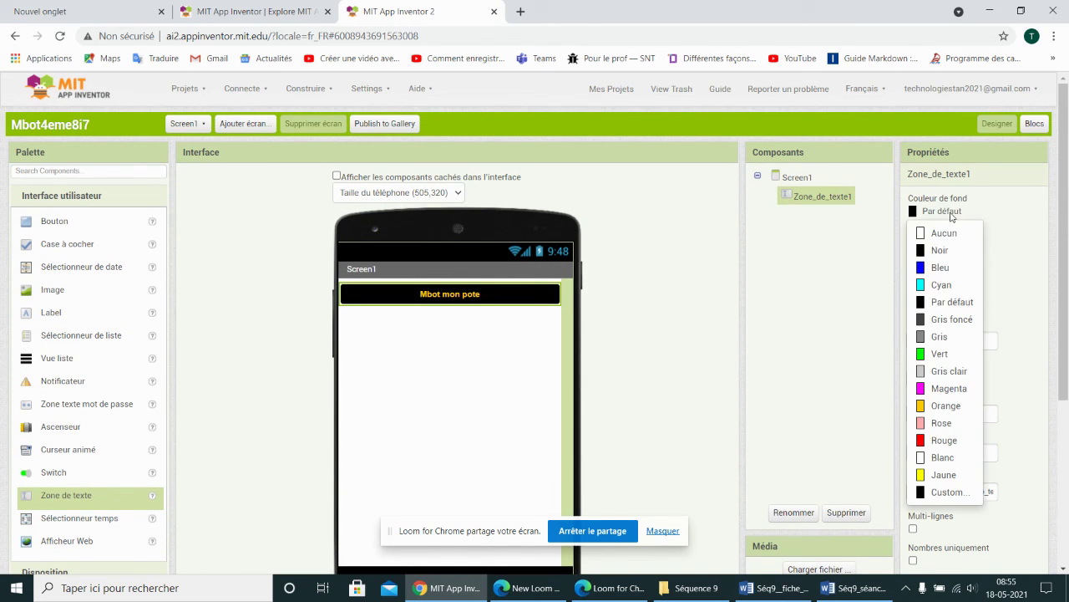
click(940, 268)
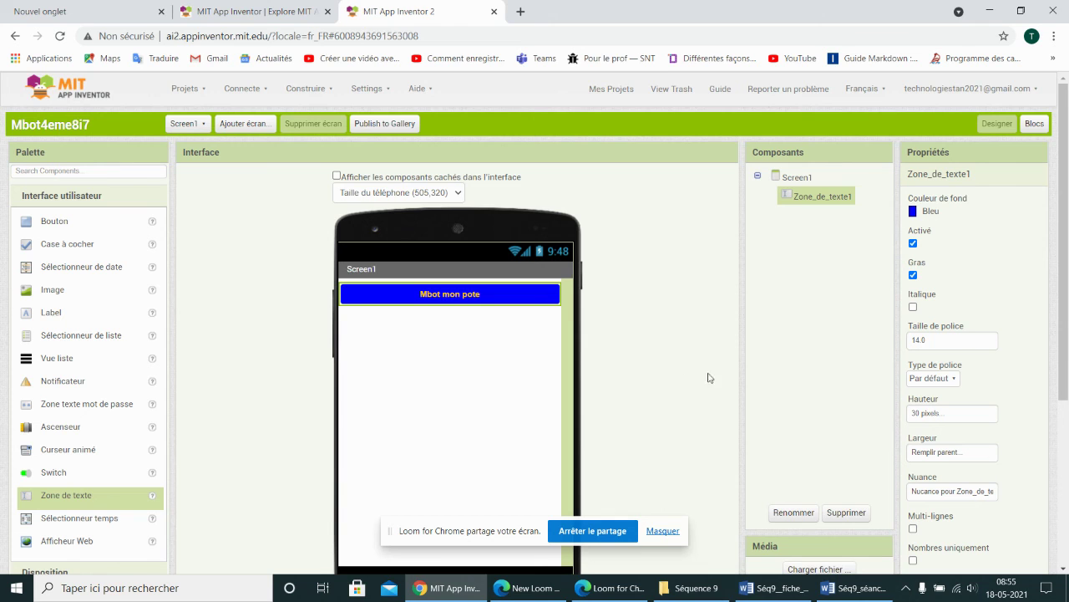
Extend the title text box's text to "Mbot mon pote 4e8i7"
scroll(913, 372, down, 3)
click(979, 420)
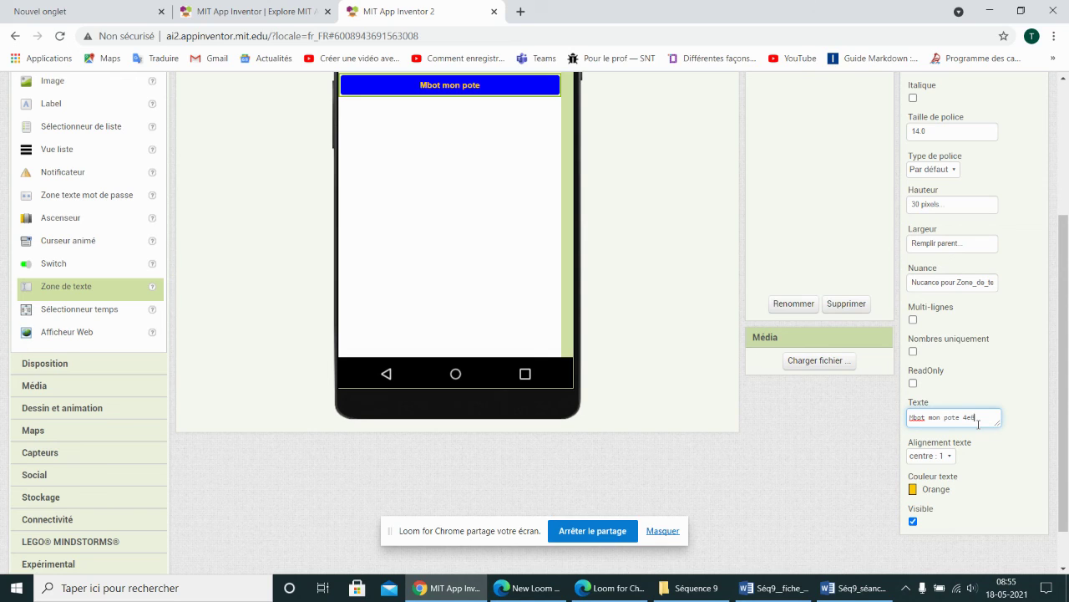
click(779, 421)
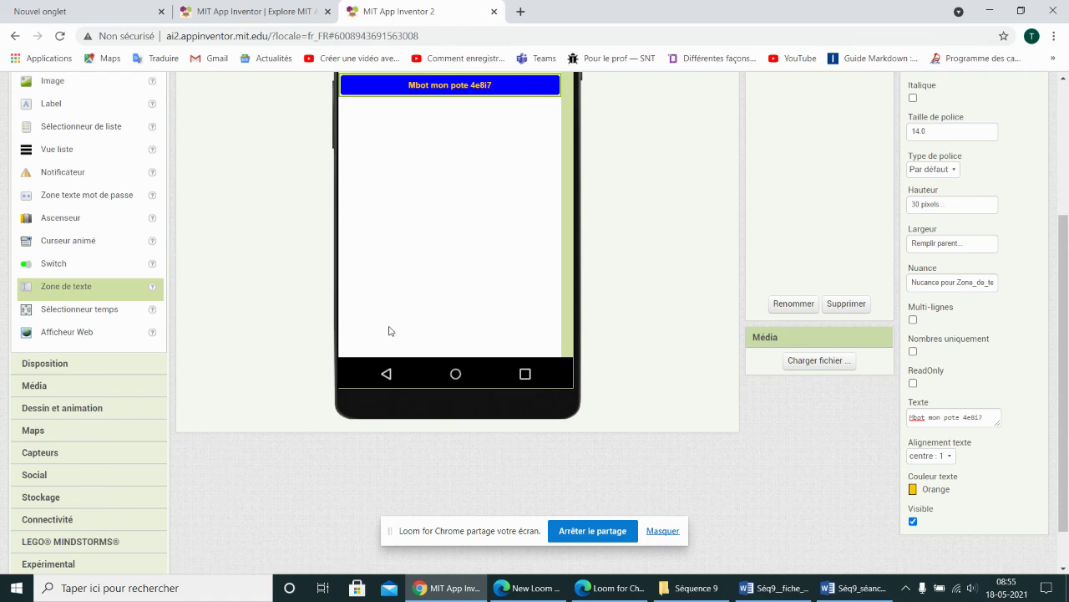
click(526, 588)
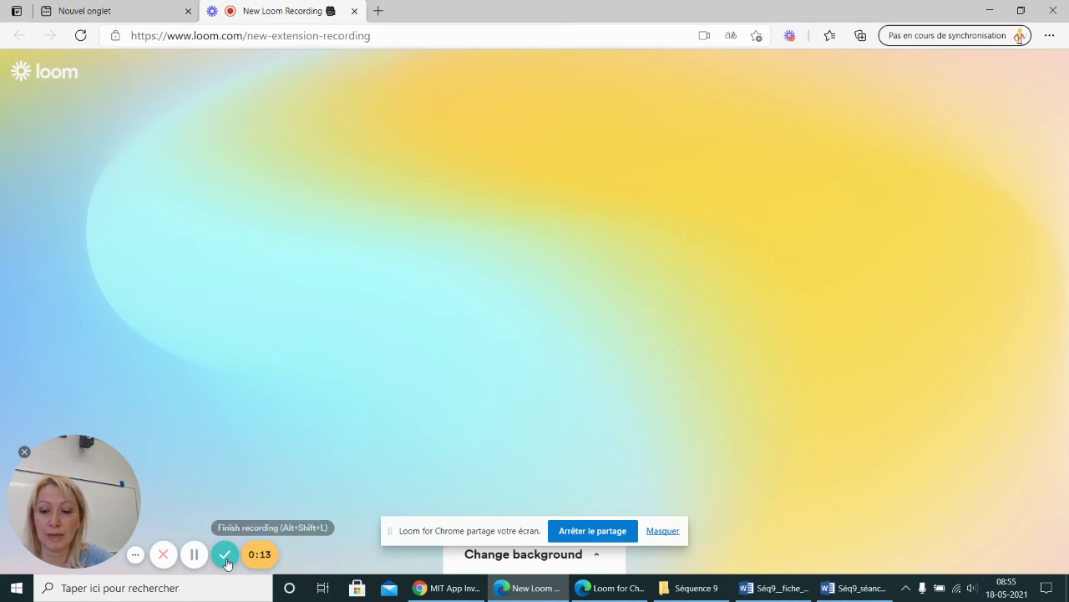